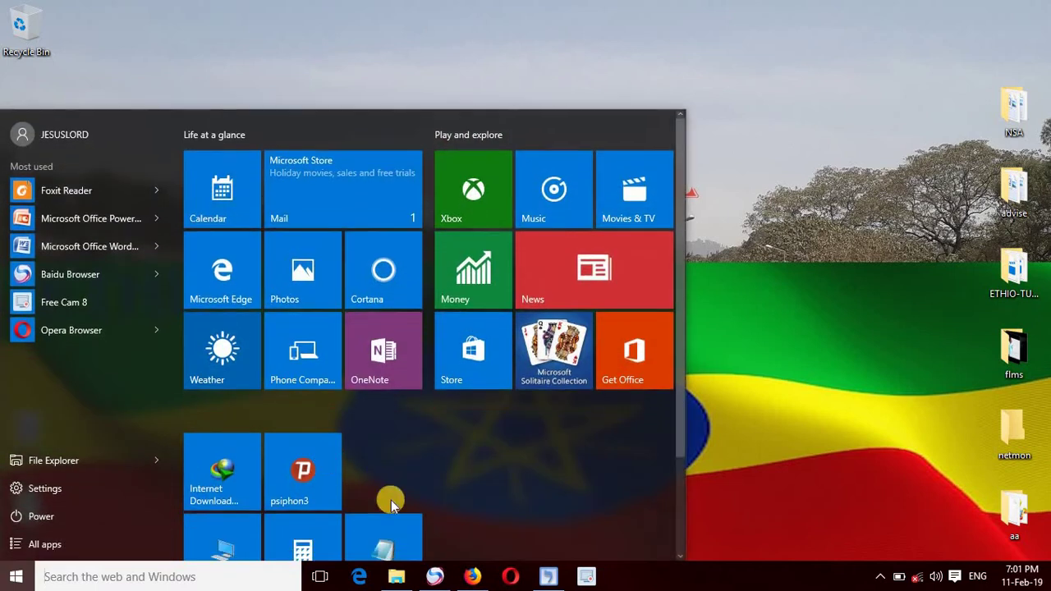
# In a new Notepad document, write these five lines: ፎርማት ለማድረግ / ቡተብል ድቫይስ መለይት / ቡተብል የሚያደርግ ሶፍትወር መምረጥ / ቡተብል የሚሆን ድቫይስ ማስገባት ነው / ቡተብል ማድረግ
pyautogui.click(393, 546)
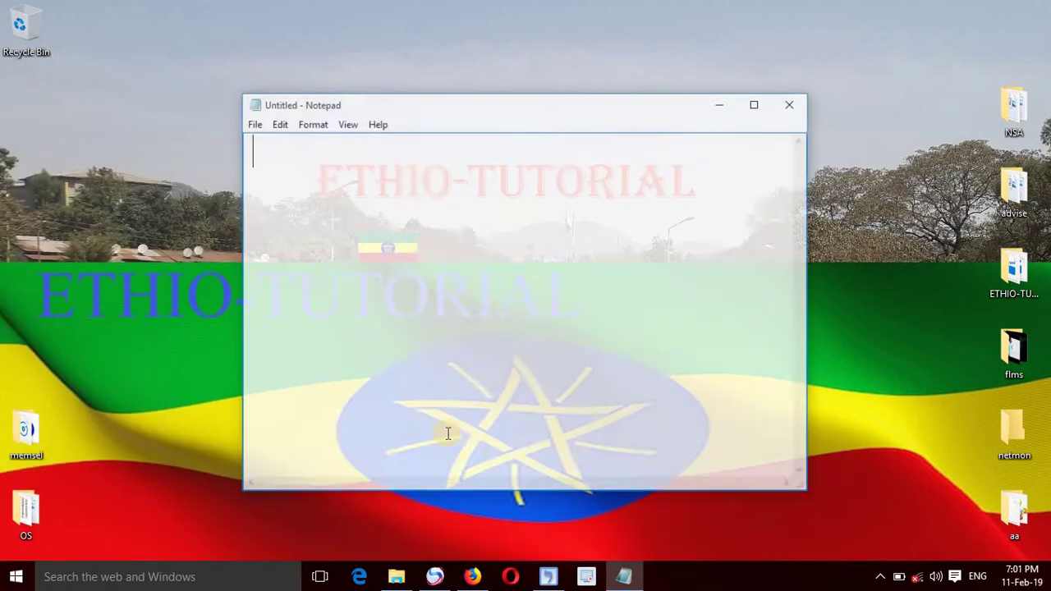
pyautogui.write('ፎርማት ለማድረግ ቡተብል ድቫይስ መለይት ቡተብል የሚያደርግ ሶፍትወር መምረጥ ቡተብል የሚሆን ድቫይስ ማስገባት ነው ቡተብል ማድረግ')
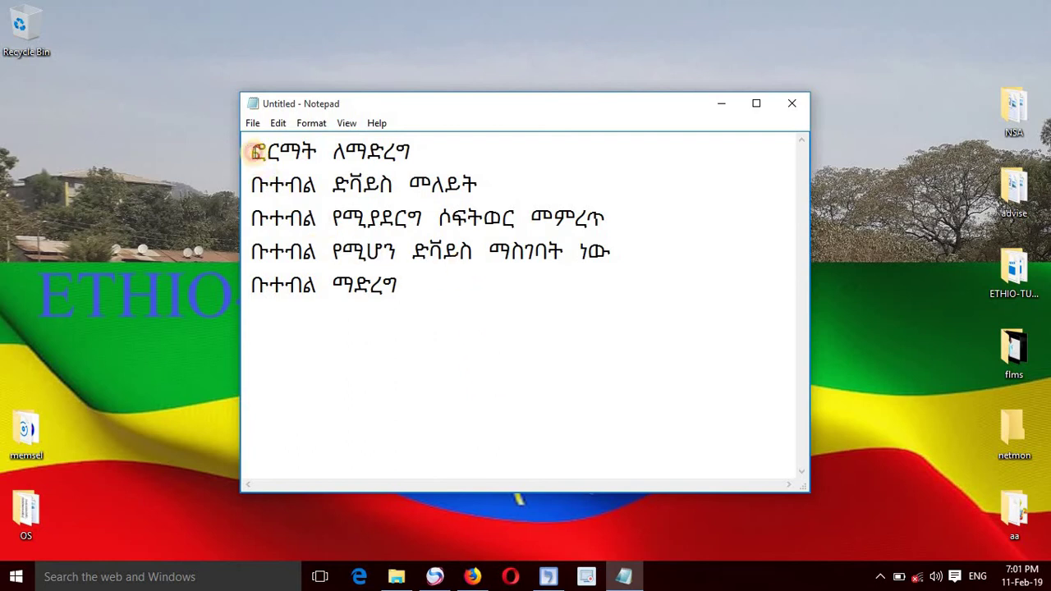
# Review the note by highlighting its heading and the lines below it, and close Notepad without saving
pyautogui.doubleClick(258, 148)
pyautogui.moveTo(388, 148); pyautogui.dragTo(399, 151)
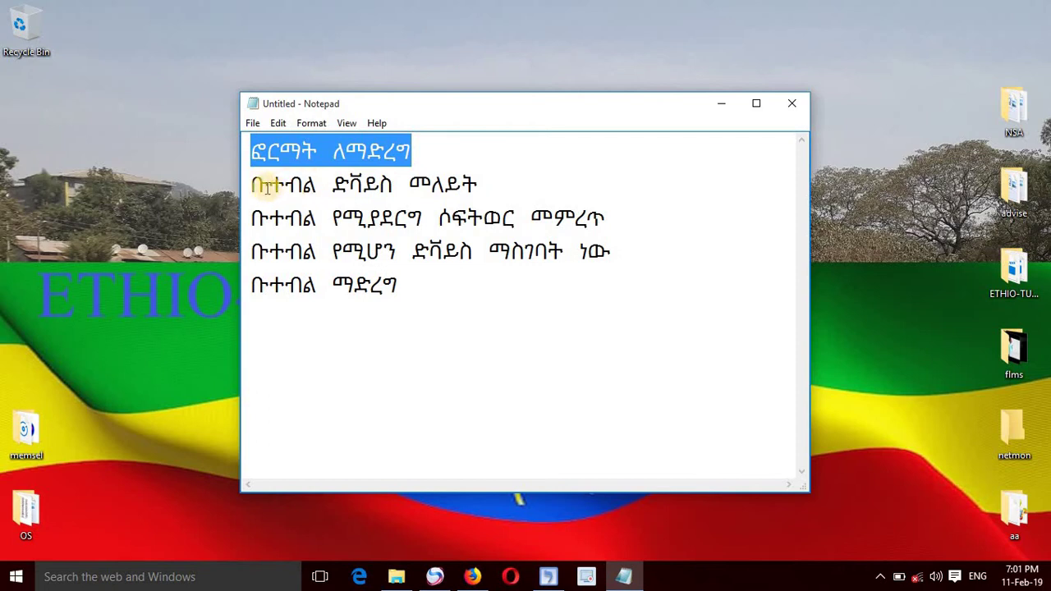
pyautogui.moveTo(254, 186); pyautogui.dragTo(436, 279)
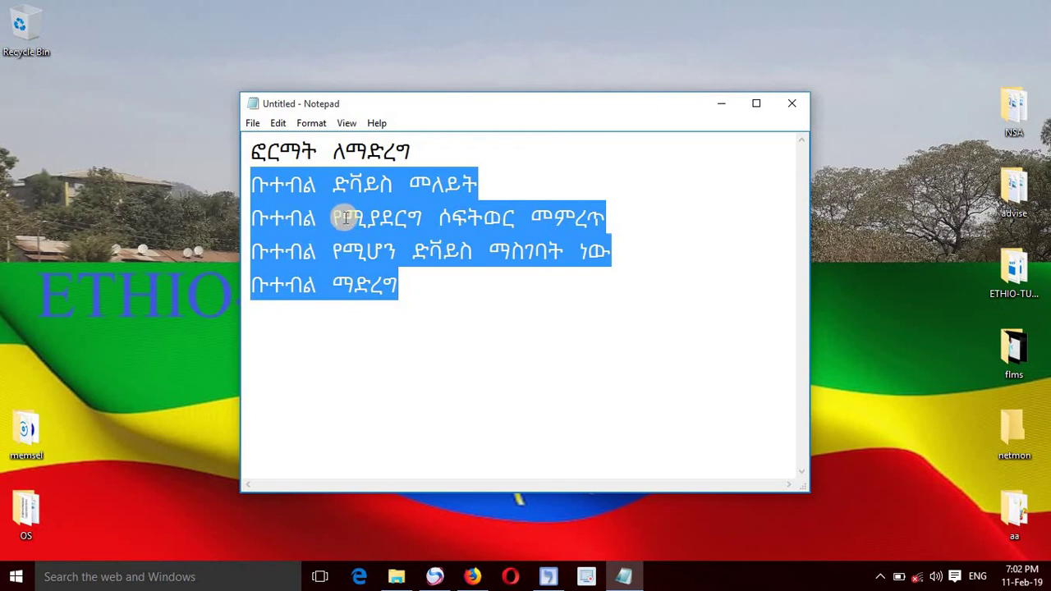
pyautogui.click(285, 217)
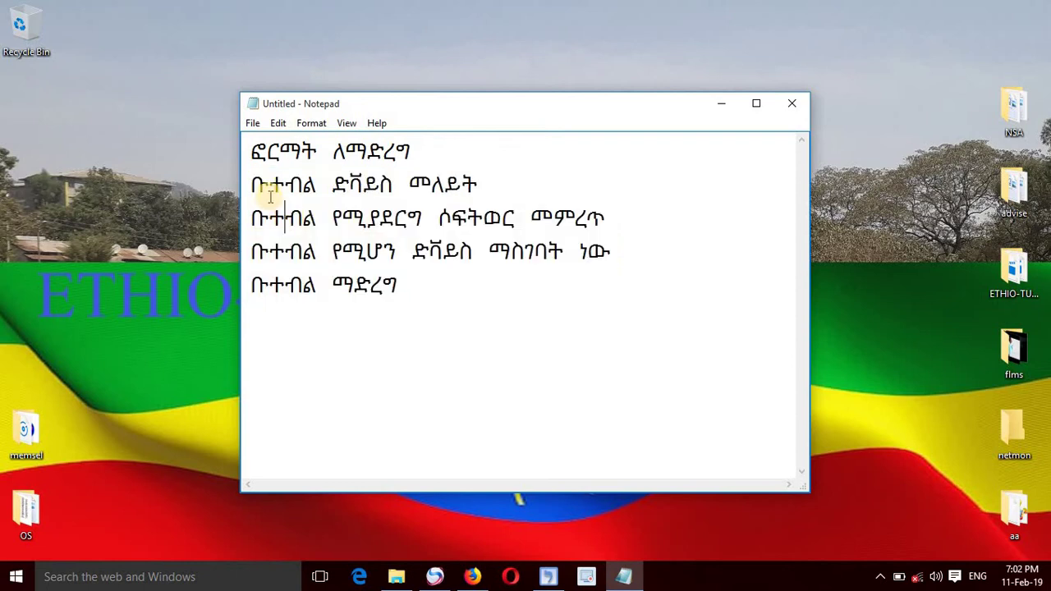
pyautogui.moveTo(251, 184); pyautogui.dragTo(474, 182)
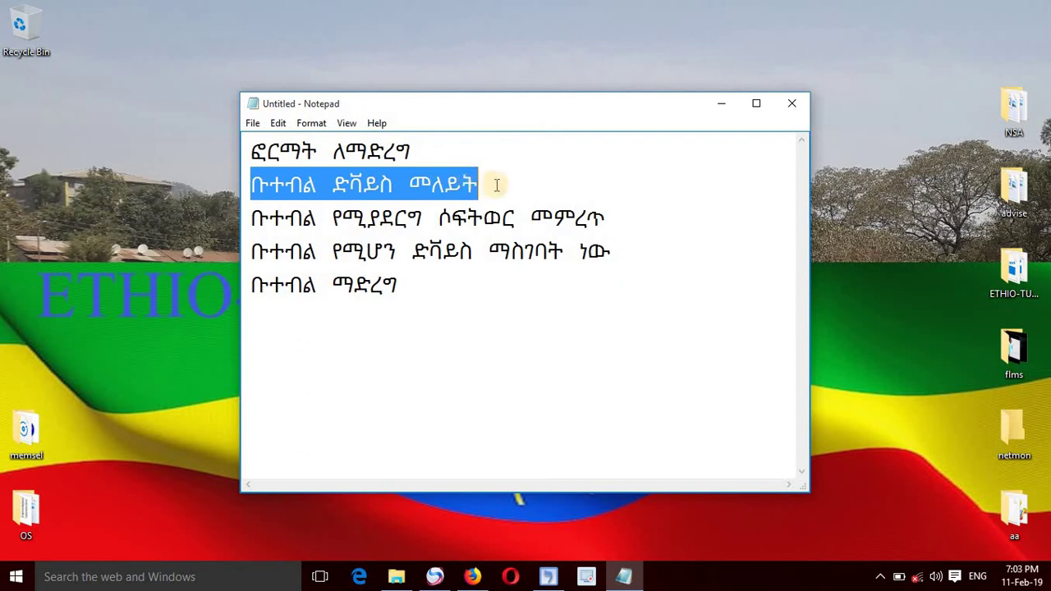
pyautogui.click(489, 182)
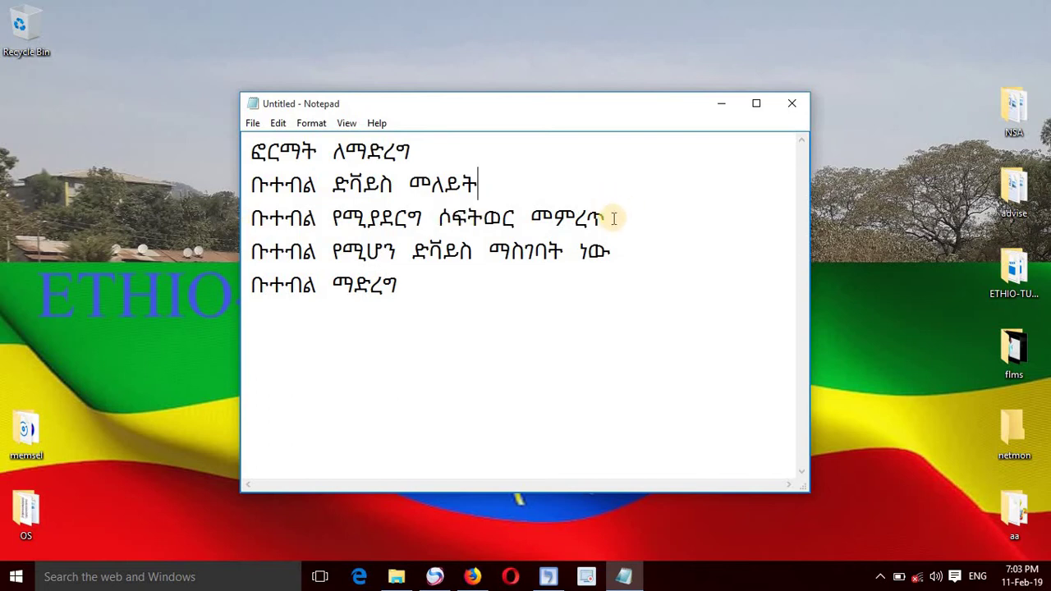
pyautogui.moveTo(612, 217); pyautogui.dragTo(256, 227)
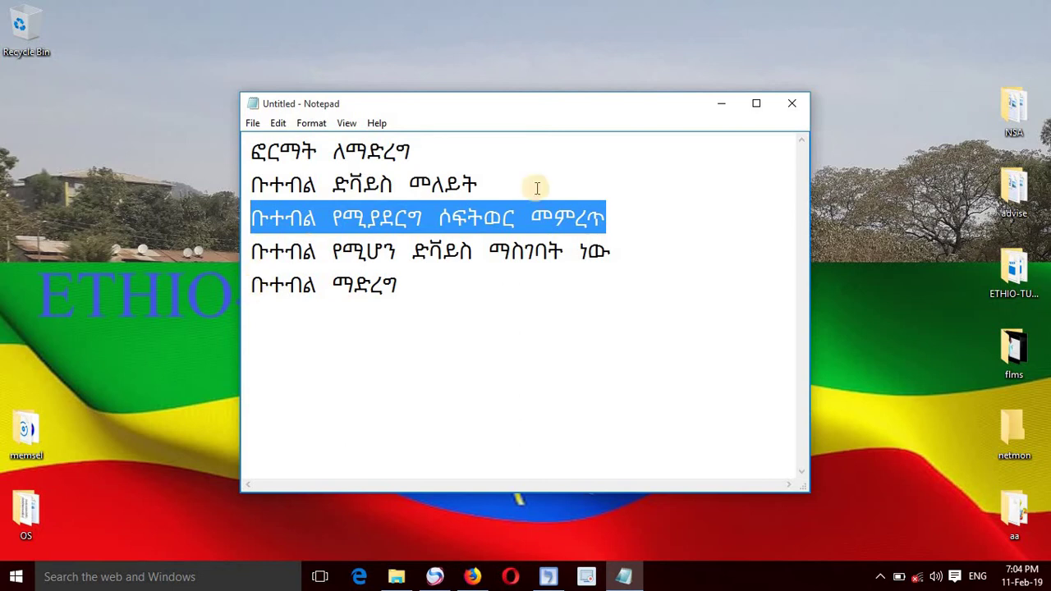
pyautogui.click(794, 108)
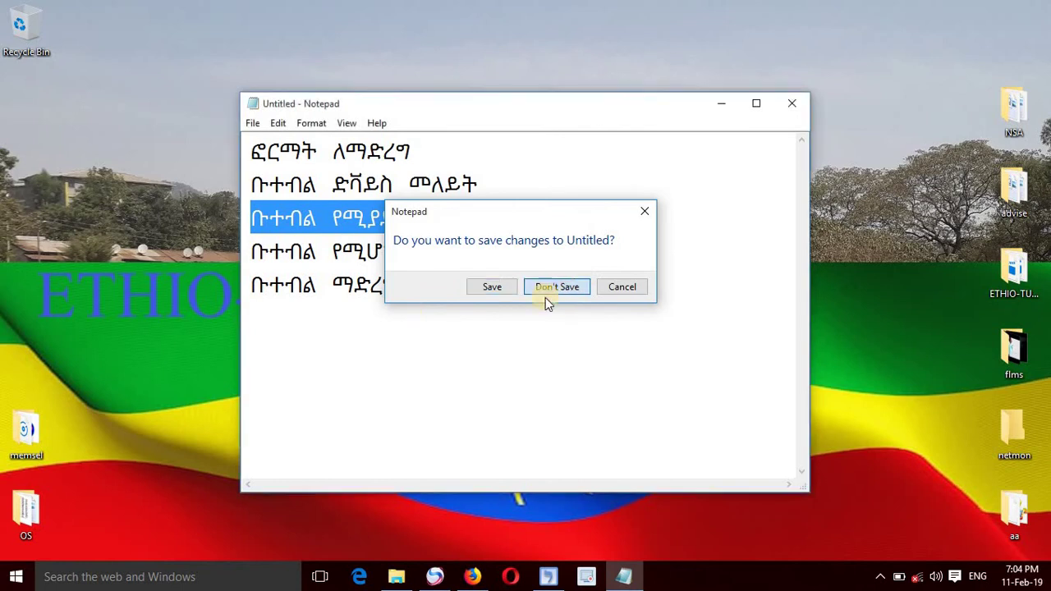
pyautogui.click(545, 296)
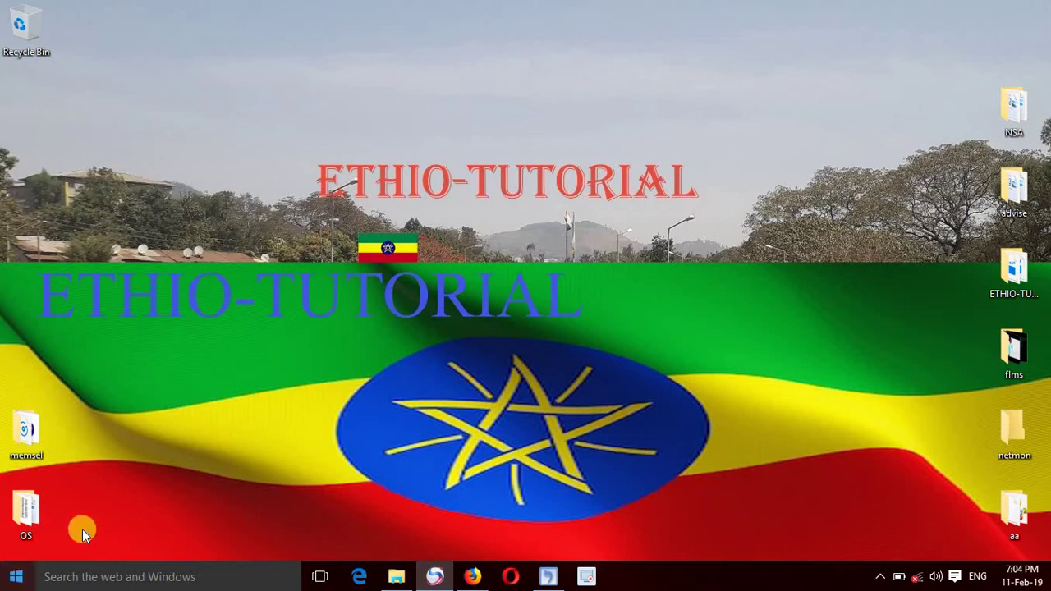
# Open the setups folder on Local Disk (E:) through This PC and locate the Windows 7 and Win 10 ISO files
pyautogui.click(18, 578)
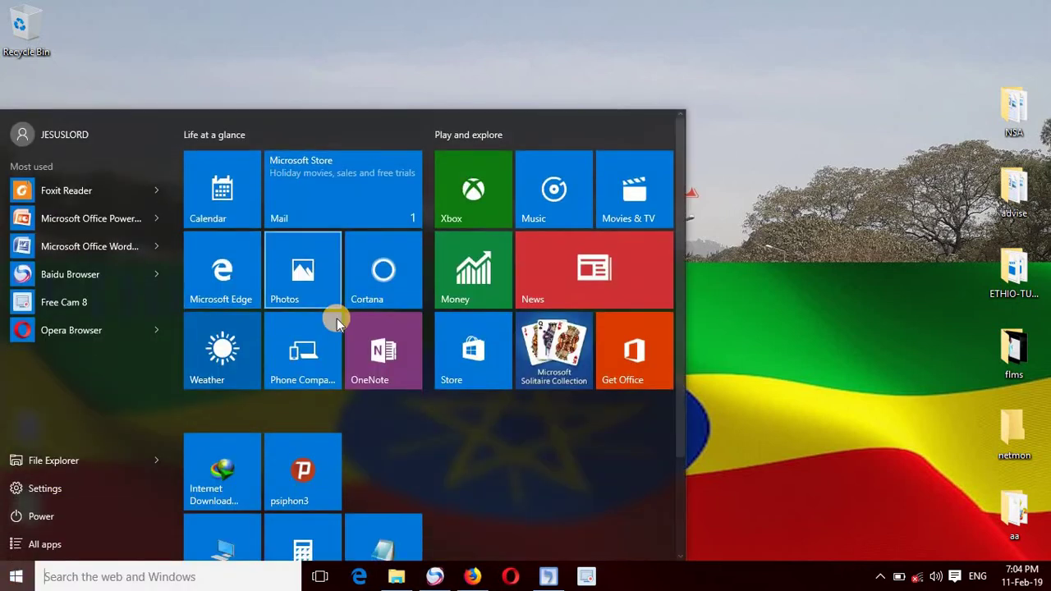
pyautogui.click(220, 530)
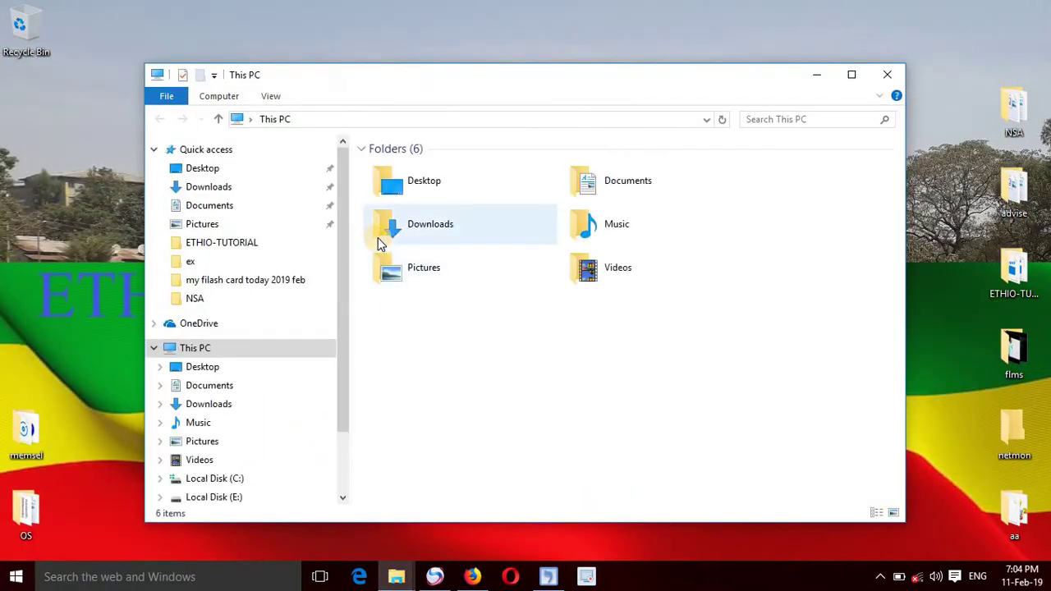
pyautogui.click(850, 75)
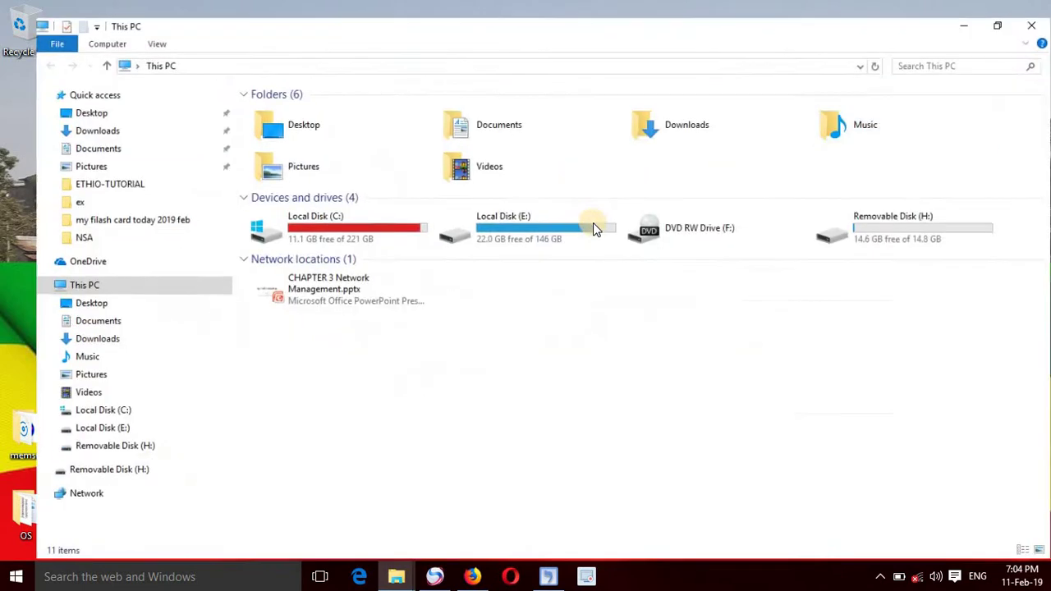
pyautogui.doubleClick(519, 220)
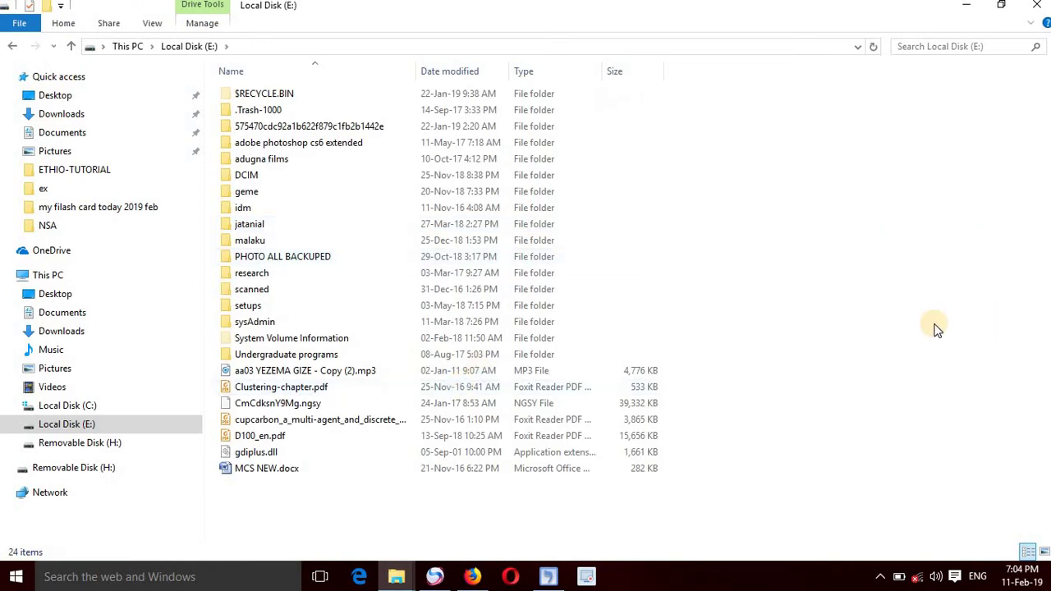
pyautogui.doubleClick(287, 310)
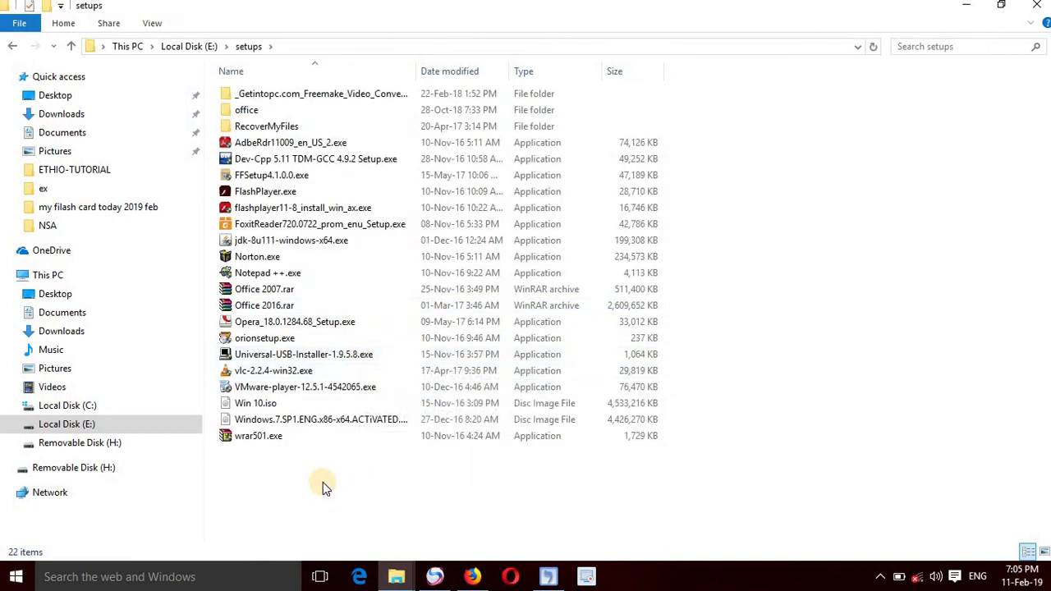
pyautogui.click(279, 421)
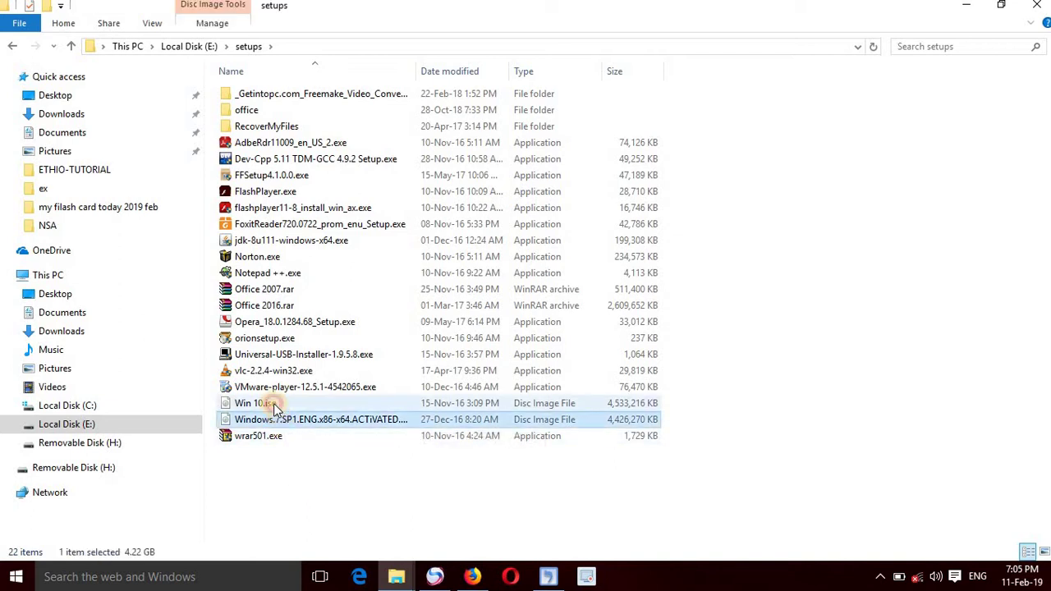
pyautogui.click(274, 403)
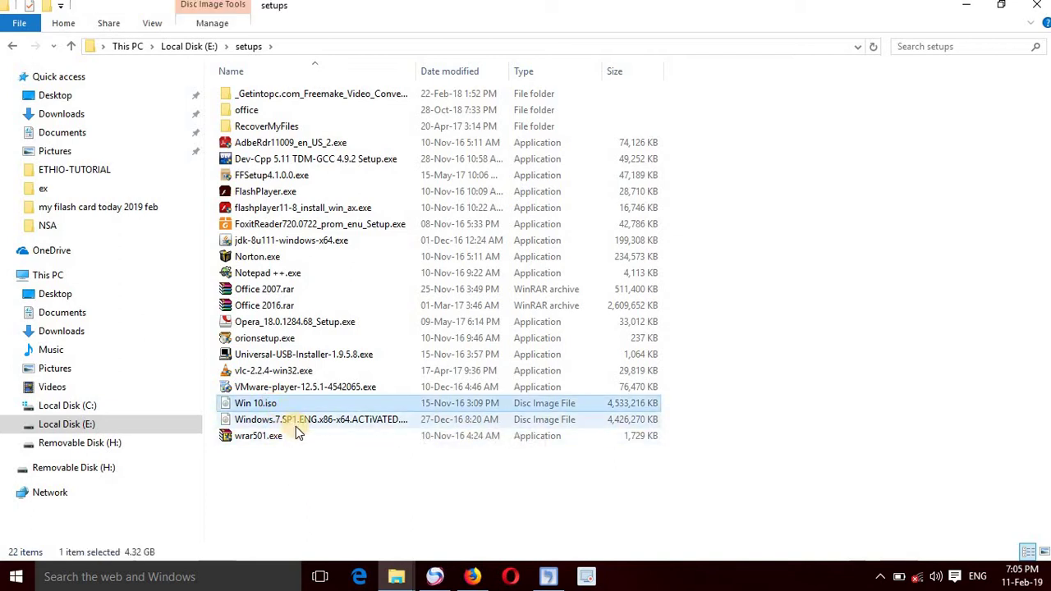
# Launch Universal-USB-Installer-1.9.5.8.exe from the setups folder and accept its license agreement
pyautogui.click(301, 360)
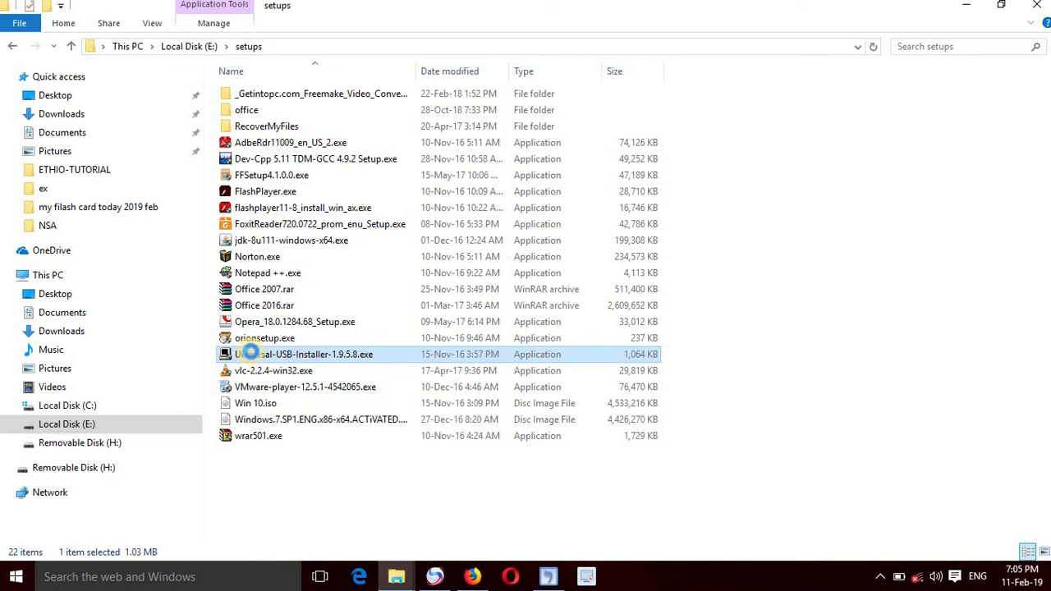
pyautogui.rightClick(251, 355)
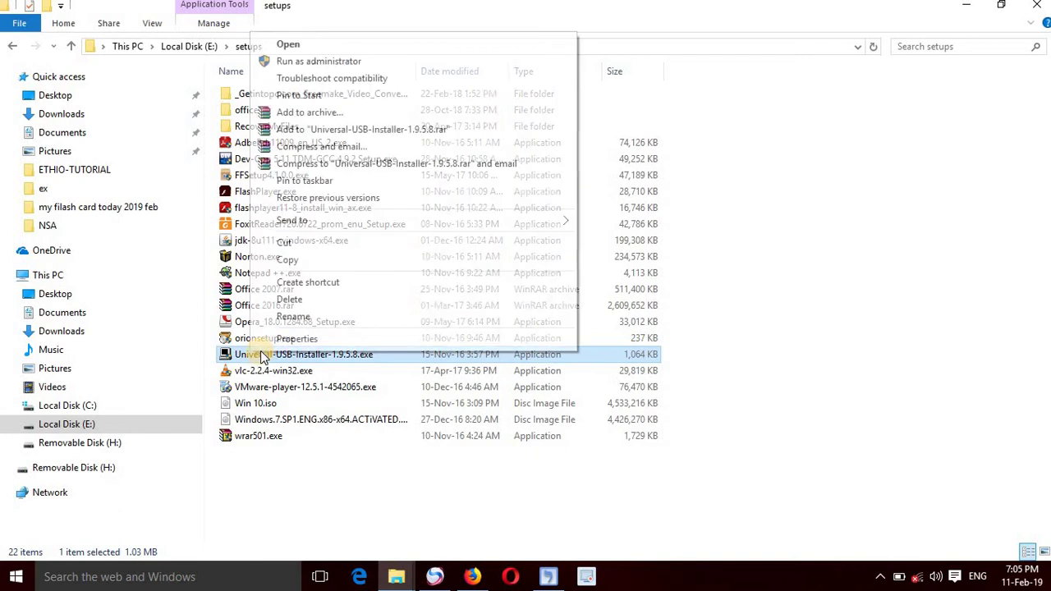
pyautogui.click(309, 44)
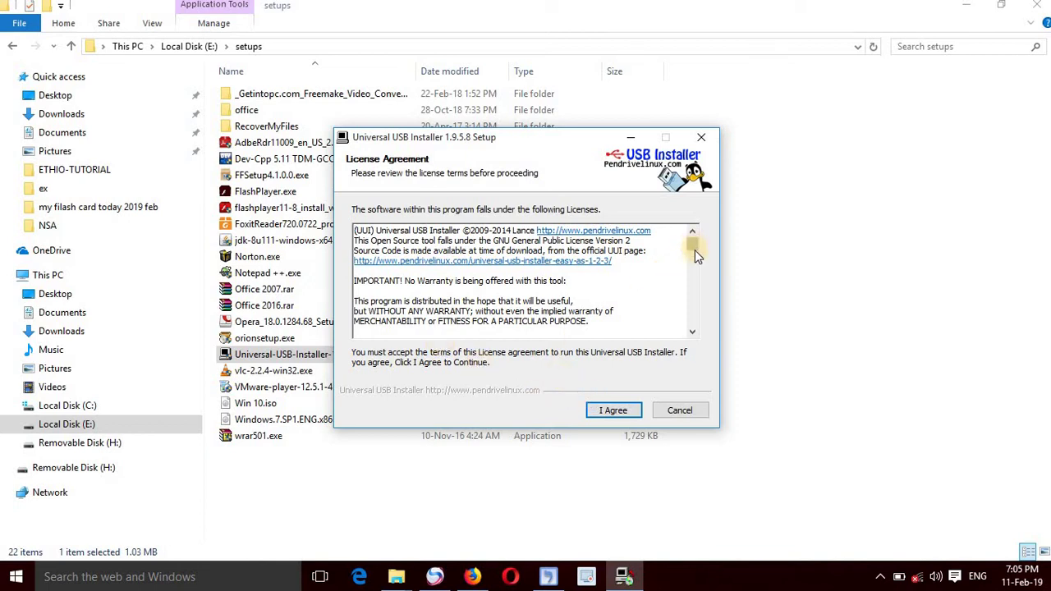
pyautogui.moveTo(694, 252); pyautogui.dragTo(698, 297)
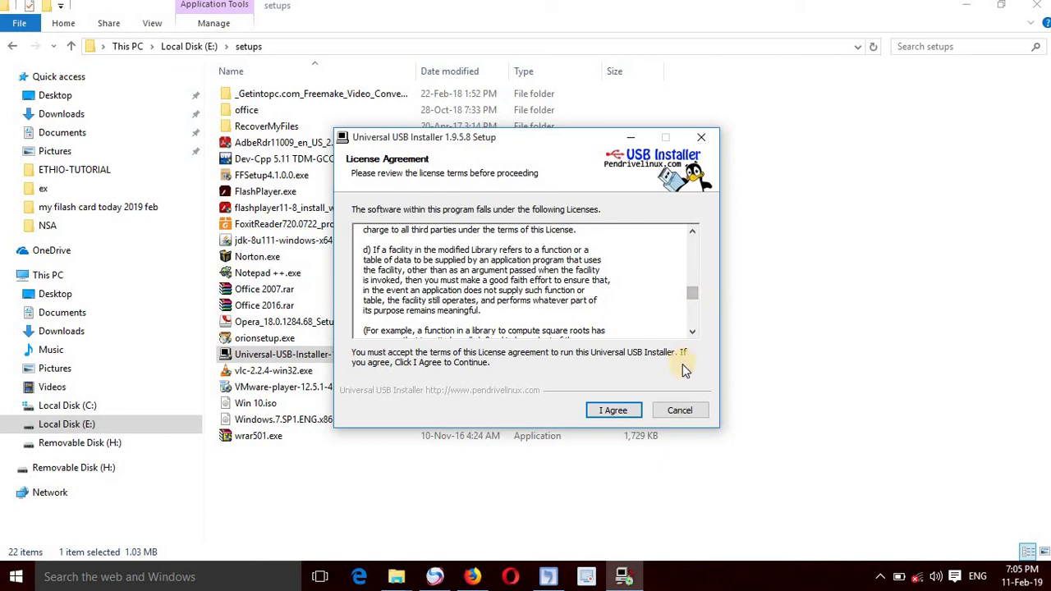
pyautogui.click(600, 413)
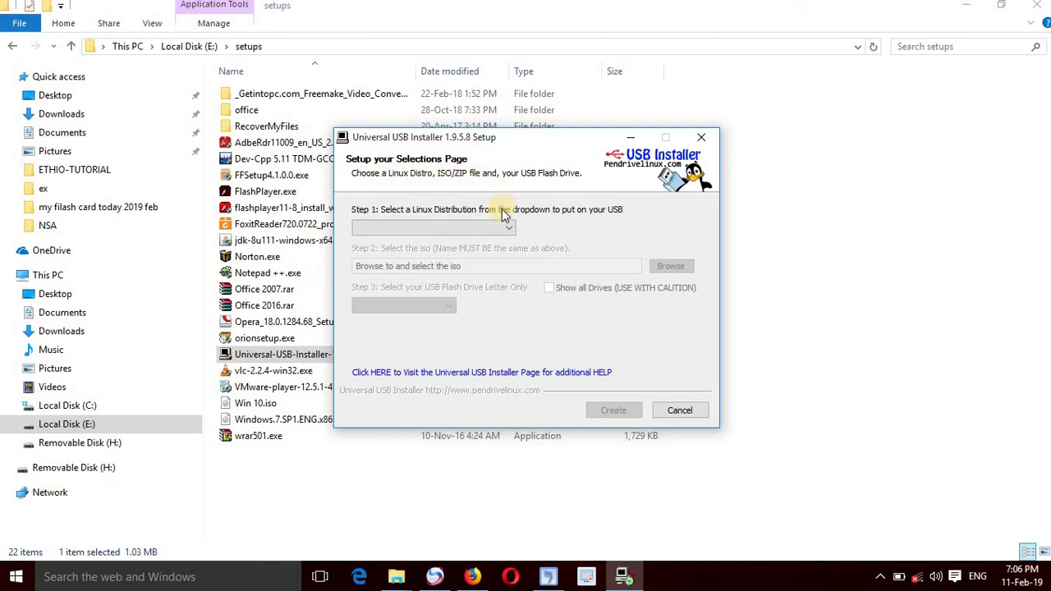
# Choose Windows 7 Installer as the distribution to put on the USB drive
pyautogui.click(513, 229)
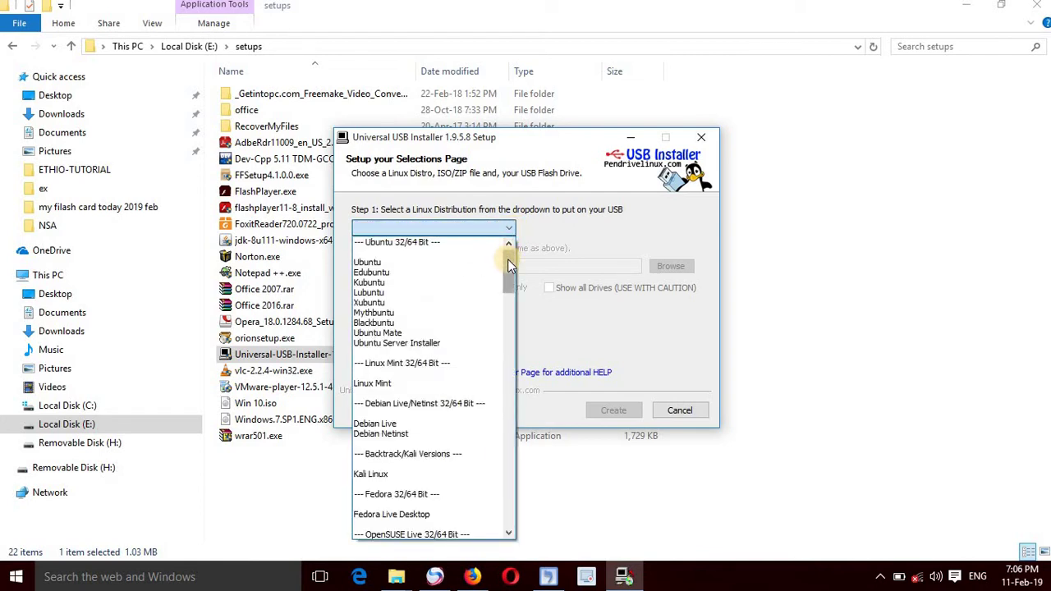
pyautogui.moveTo(508, 261); pyautogui.dragTo(543, 497)
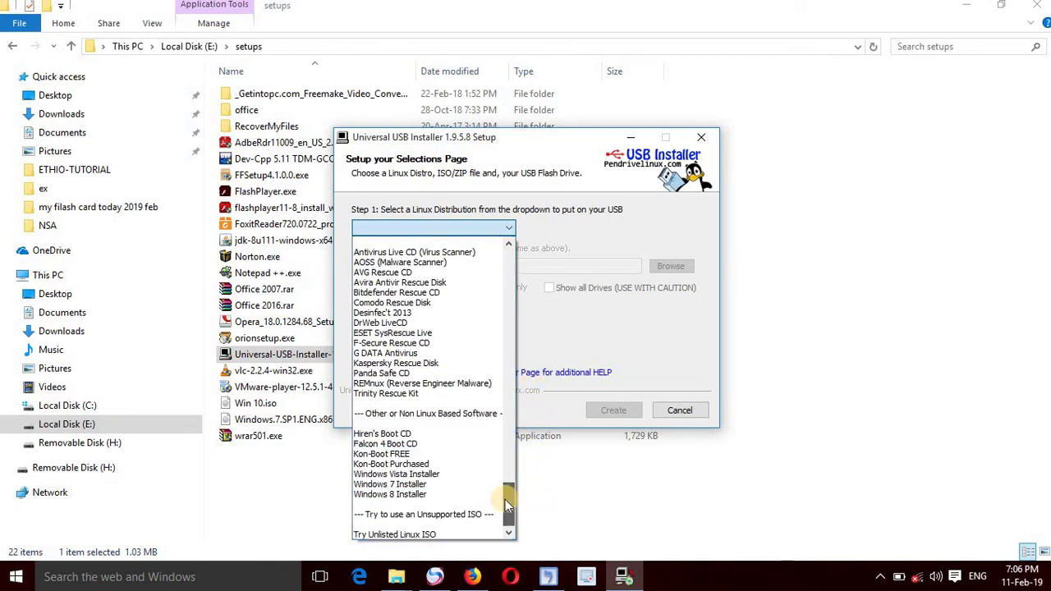
pyautogui.click(428, 484)
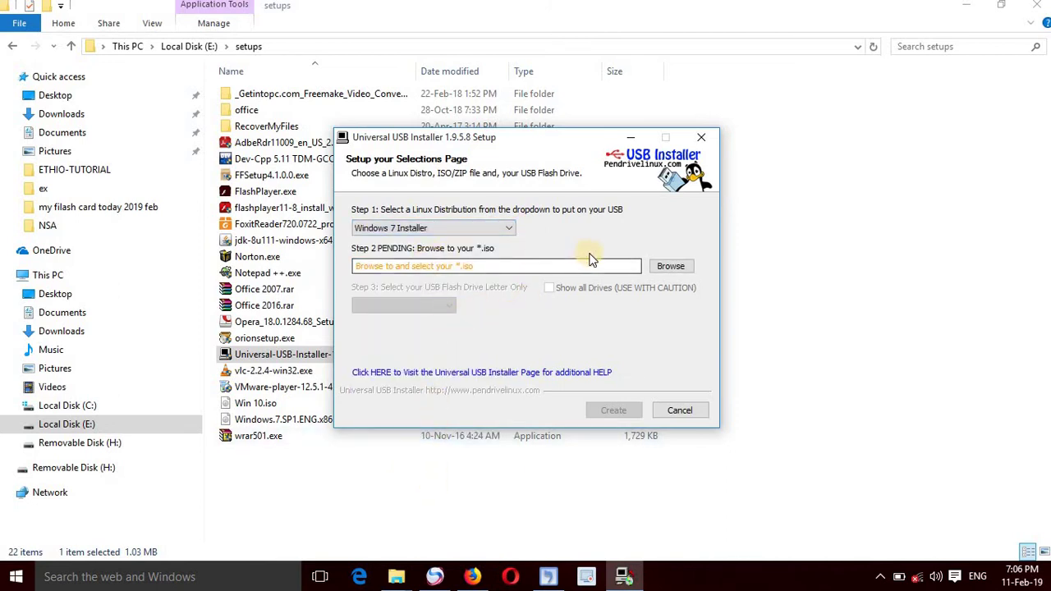
# Load the Windows.7.SP1.ENG.x86-x64.ACTiVATED.GetMediaFire.com.iso file from E:\setups as the source ISO
pyautogui.click(670, 268)
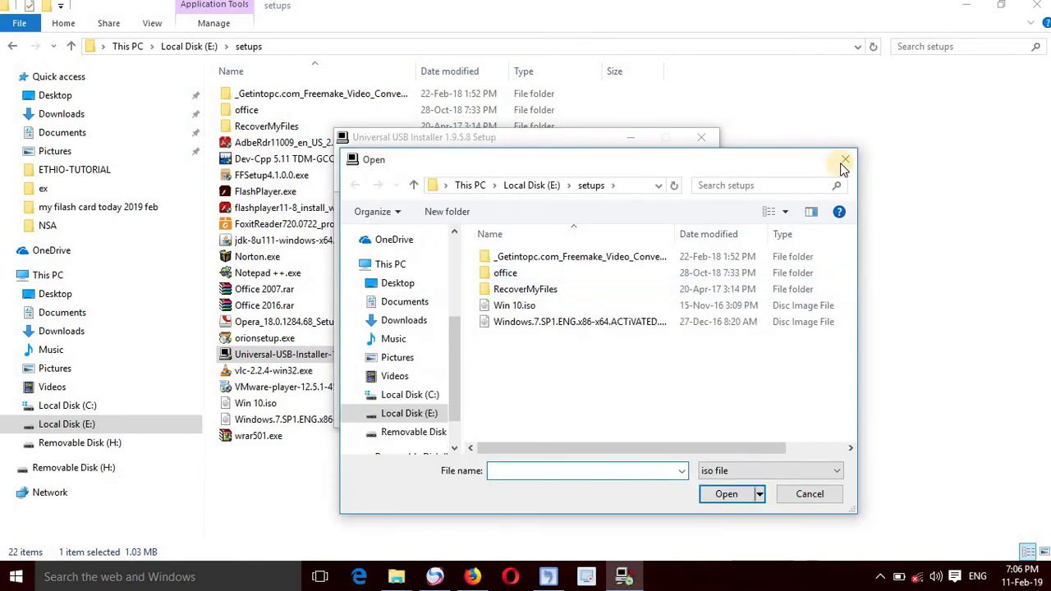
pyautogui.click(845, 159)
pyautogui.click(675, 265)
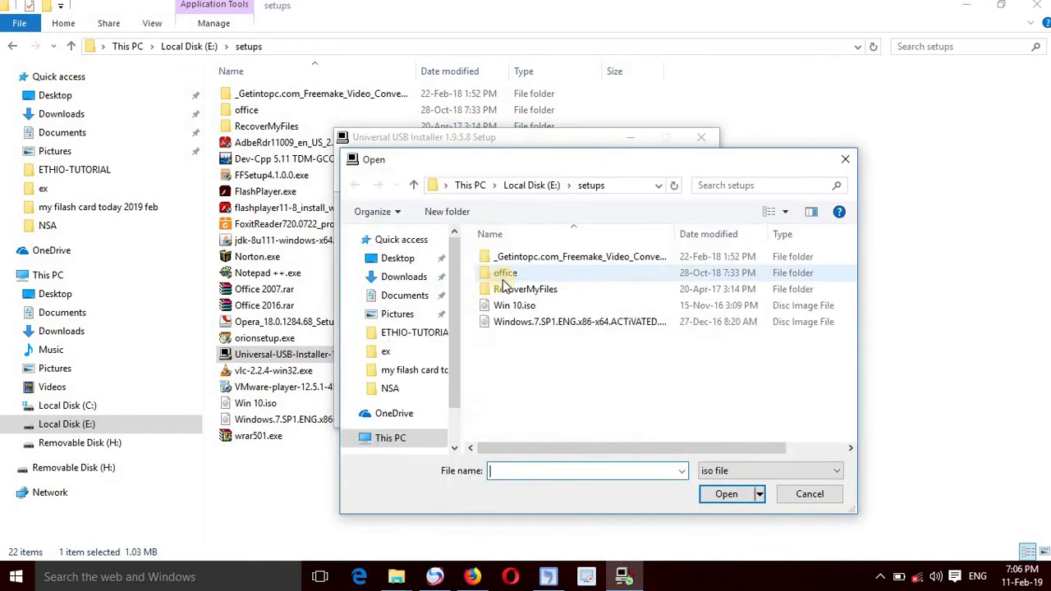
pyautogui.click(527, 327)
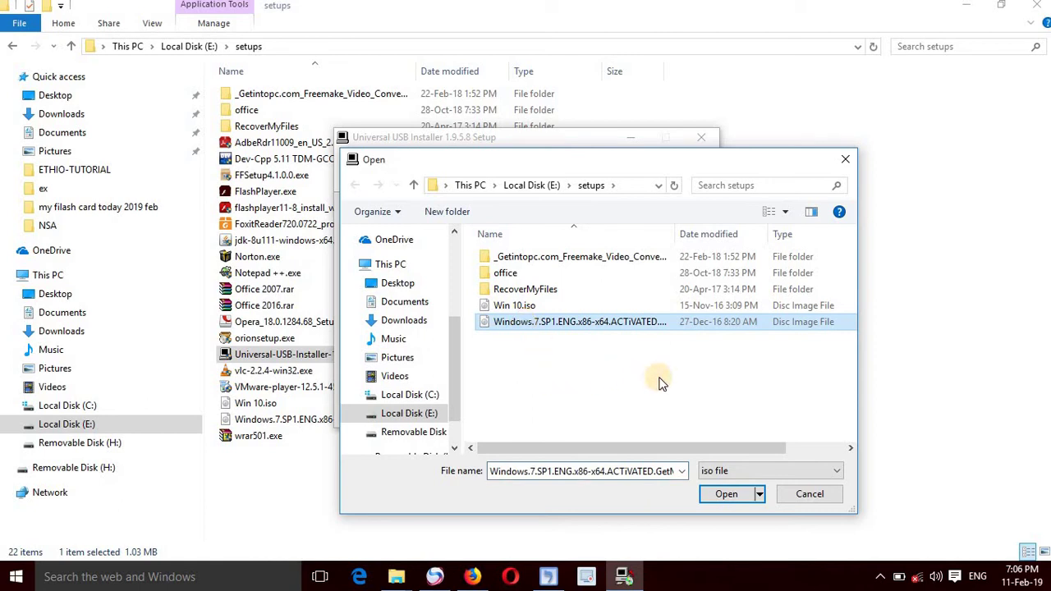
pyautogui.click(725, 498)
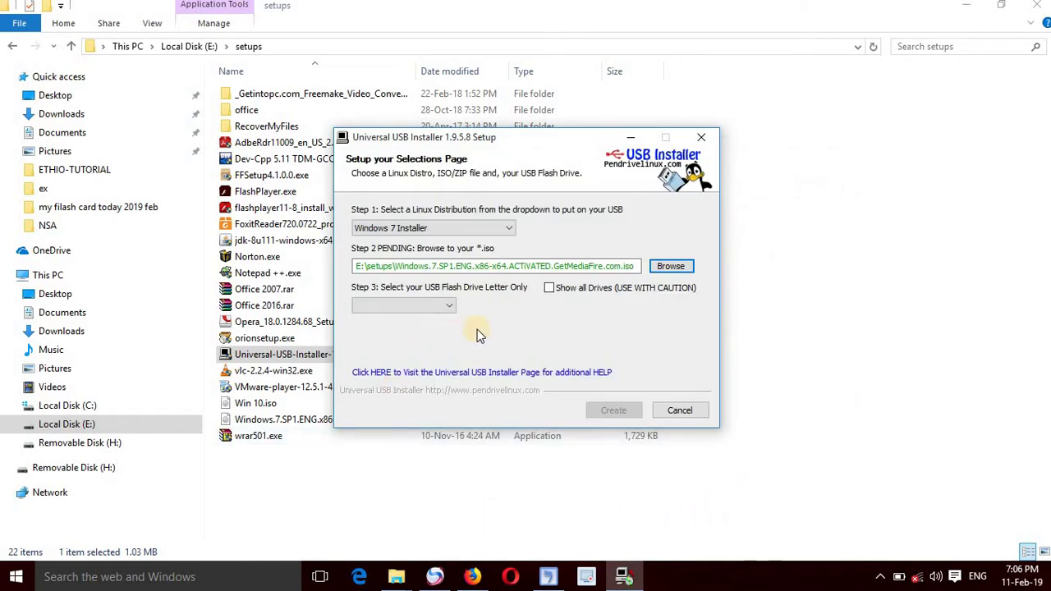
pyautogui.click(549, 289)
pyautogui.click(550, 289)
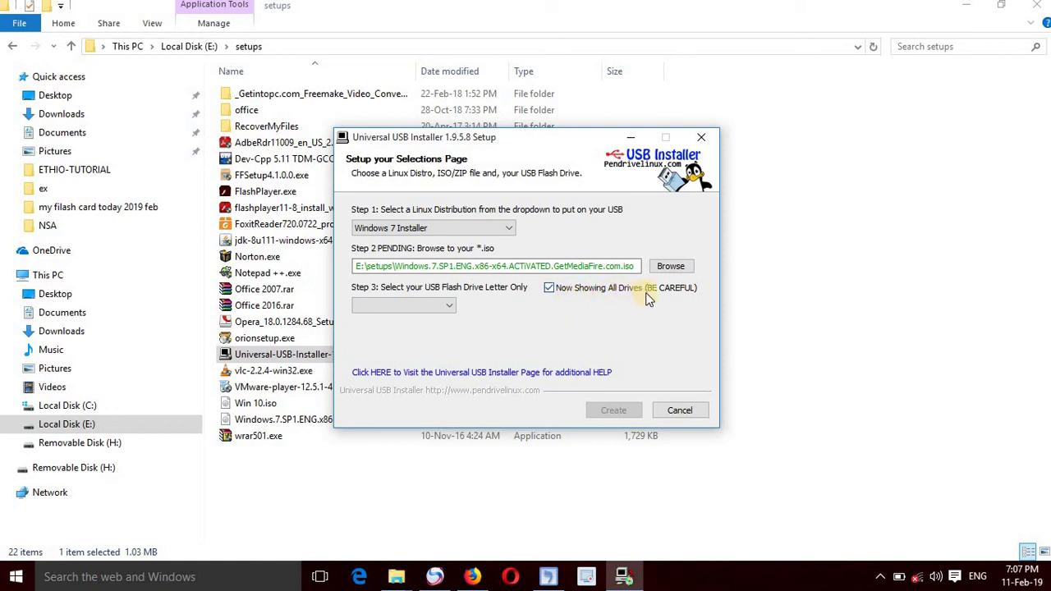
pyautogui.click(449, 307)
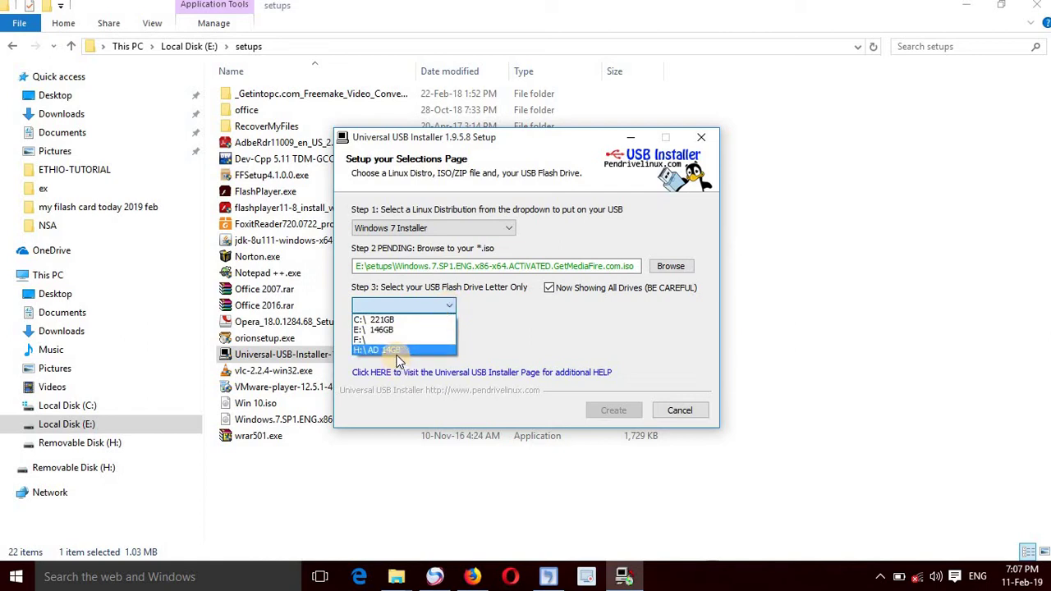
pyautogui.click(530, 316)
pyautogui.click(548, 288)
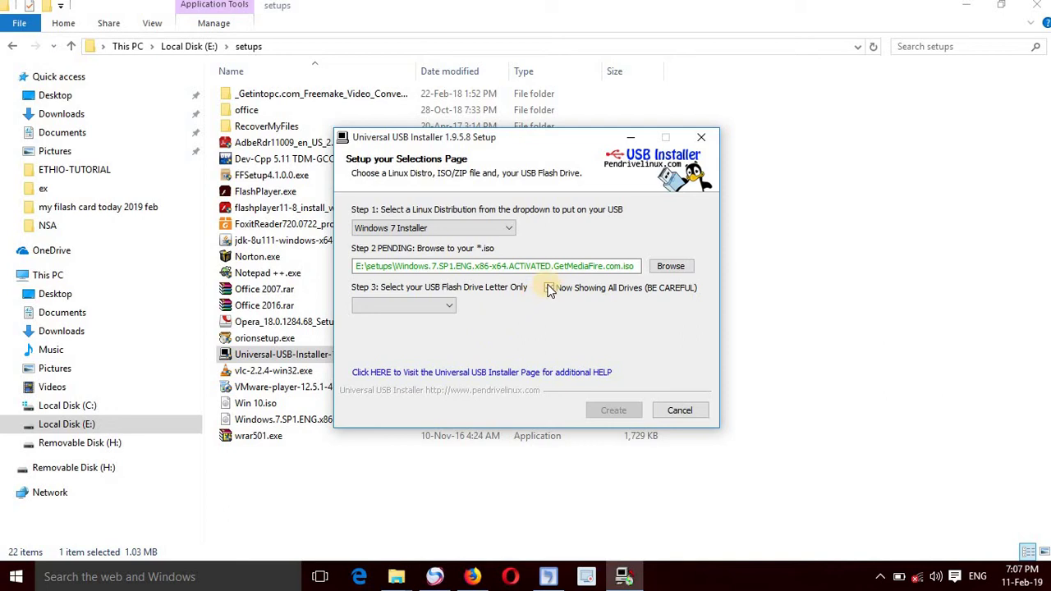
# Select the 14 GB H: flash drive as the target and enable formatting it as Fat32
pyautogui.click(450, 305)
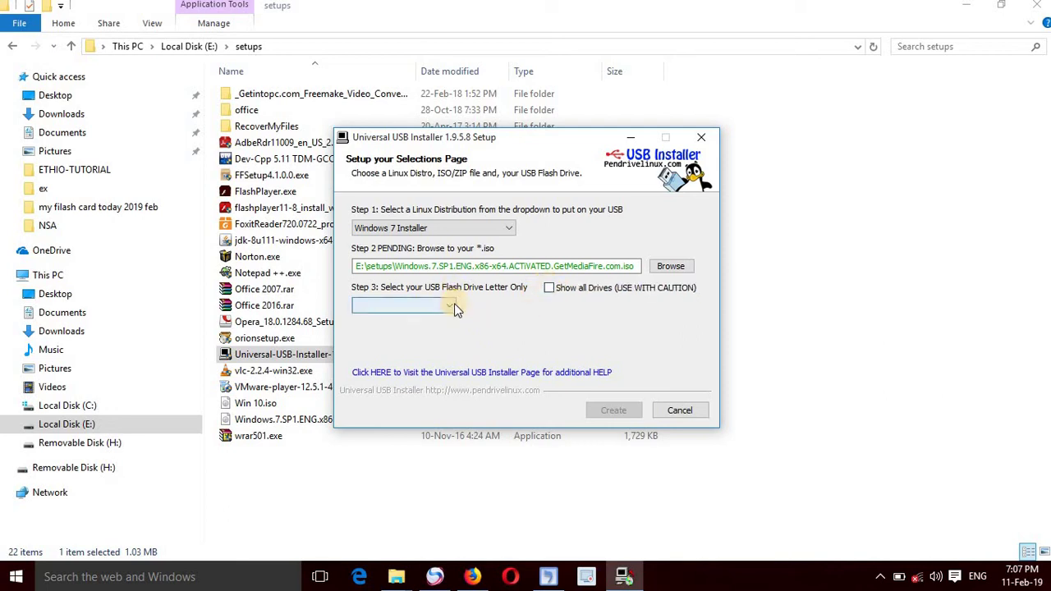
pyautogui.click(398, 320)
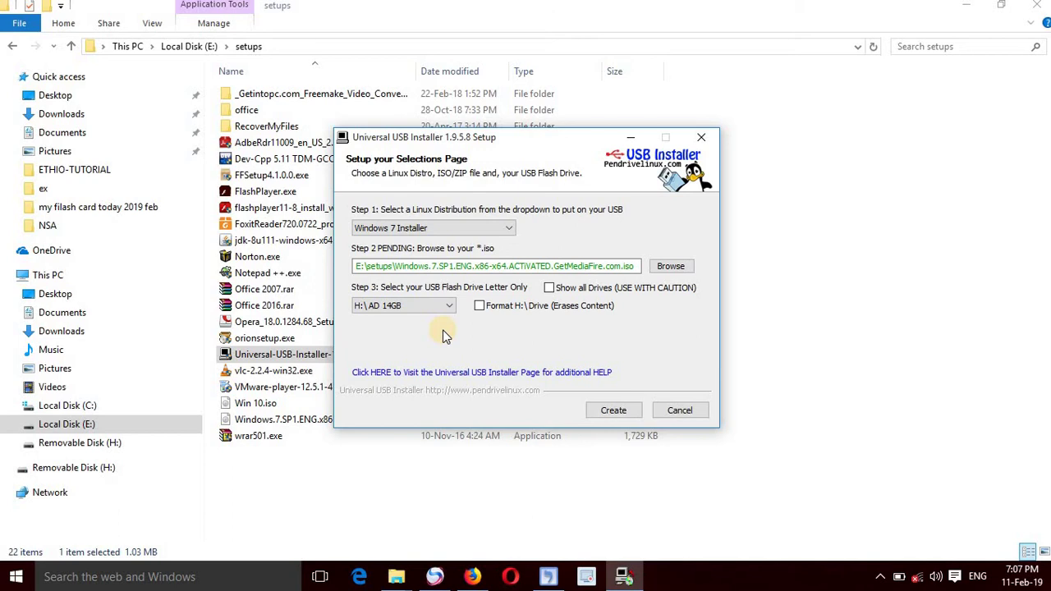
pyautogui.click(482, 309)
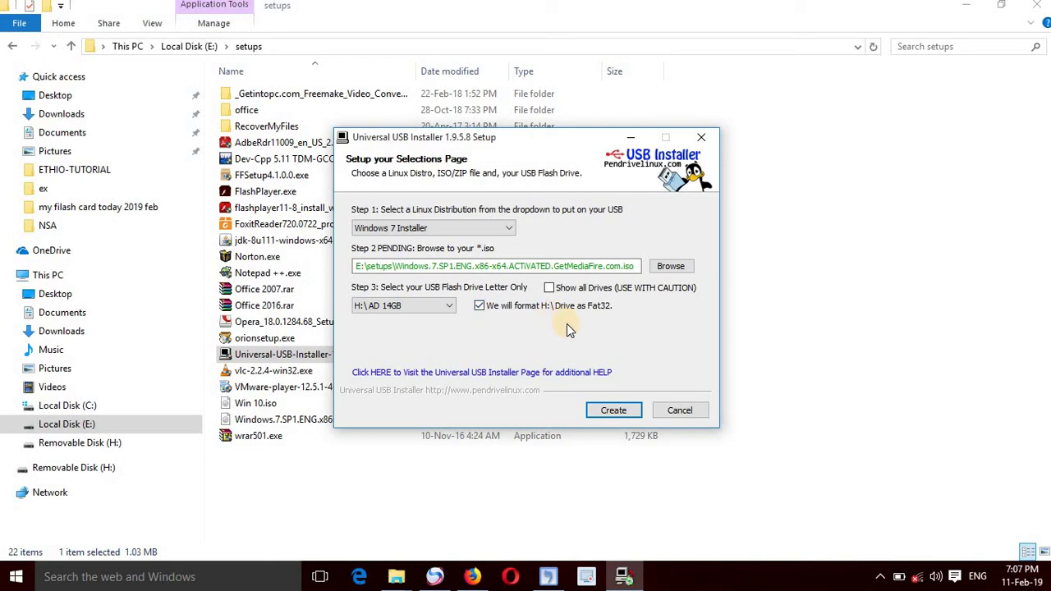
# Start creating the bootable Windows 7 drive on H: and approve the listed format and install actions
pyautogui.click(602, 414)
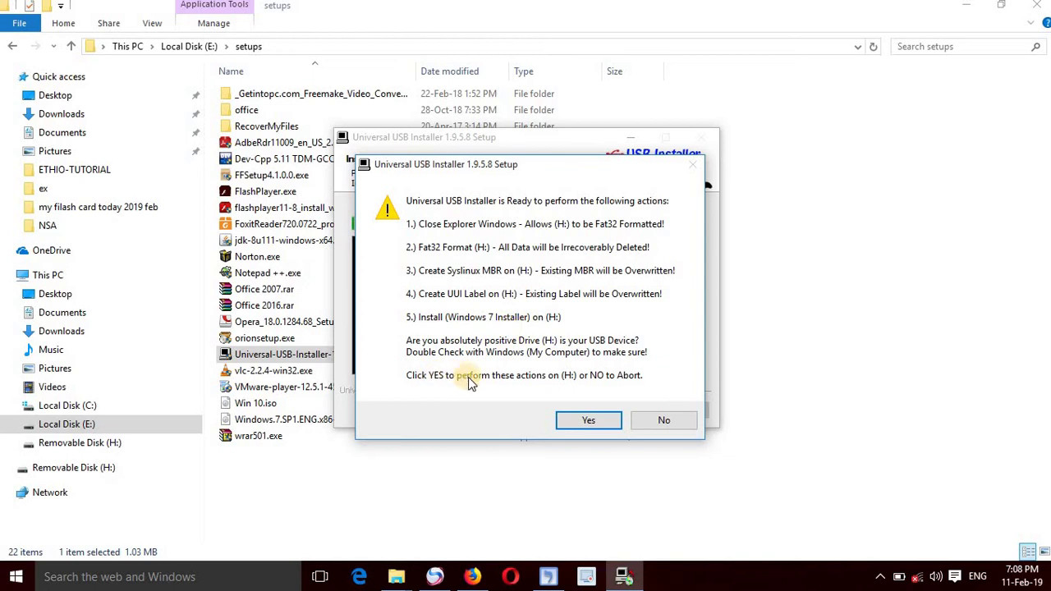
pyautogui.click(585, 422)
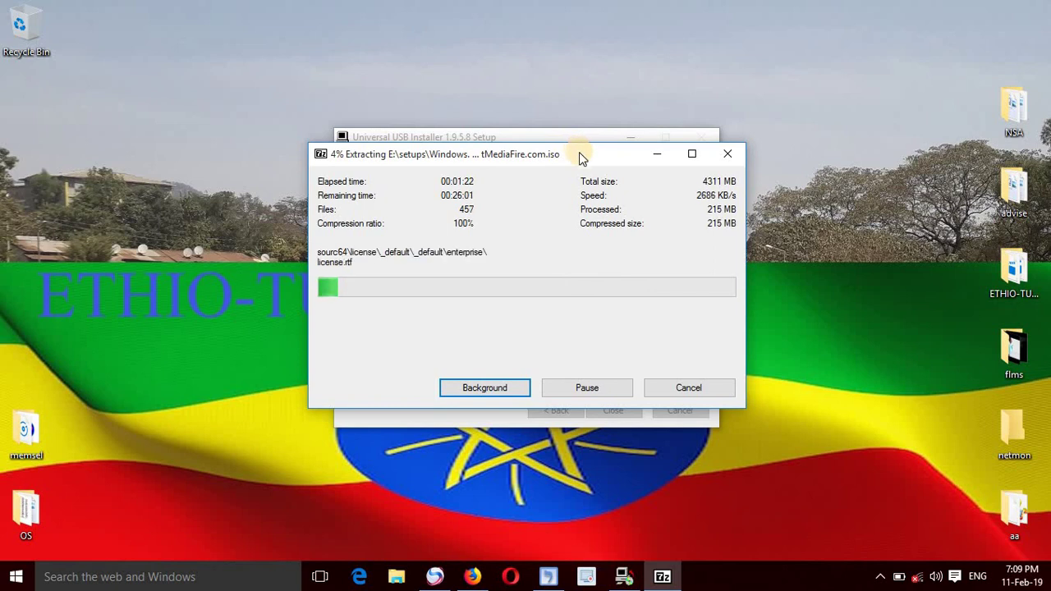
pyautogui.moveTo(580, 155); pyautogui.dragTo(573, 80)
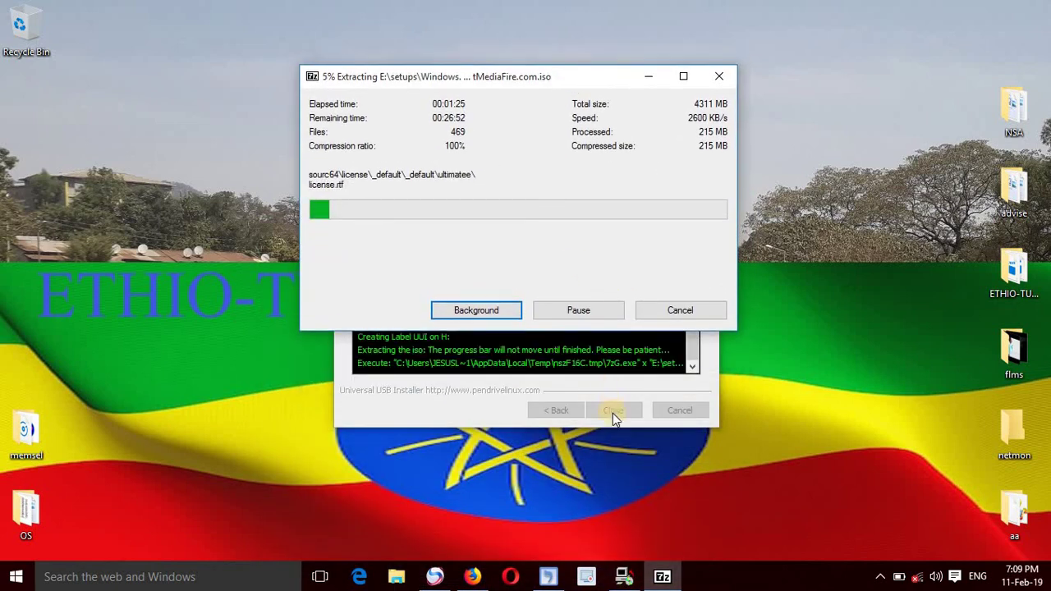